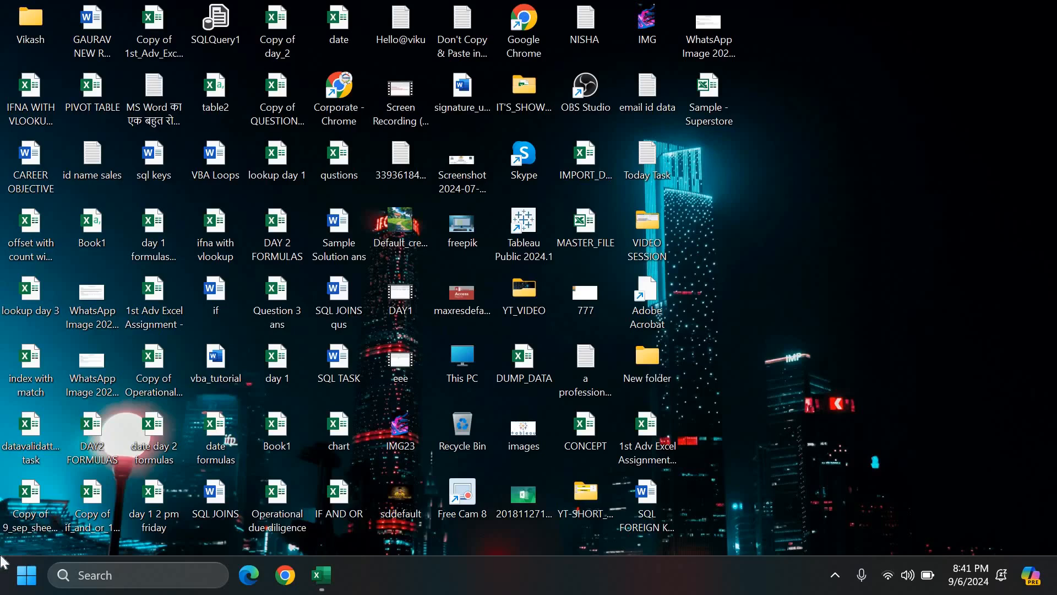
# Switch to the open Excel workbook and examine the NAME column from B2 to B10
pyautogui.click(329, 591)
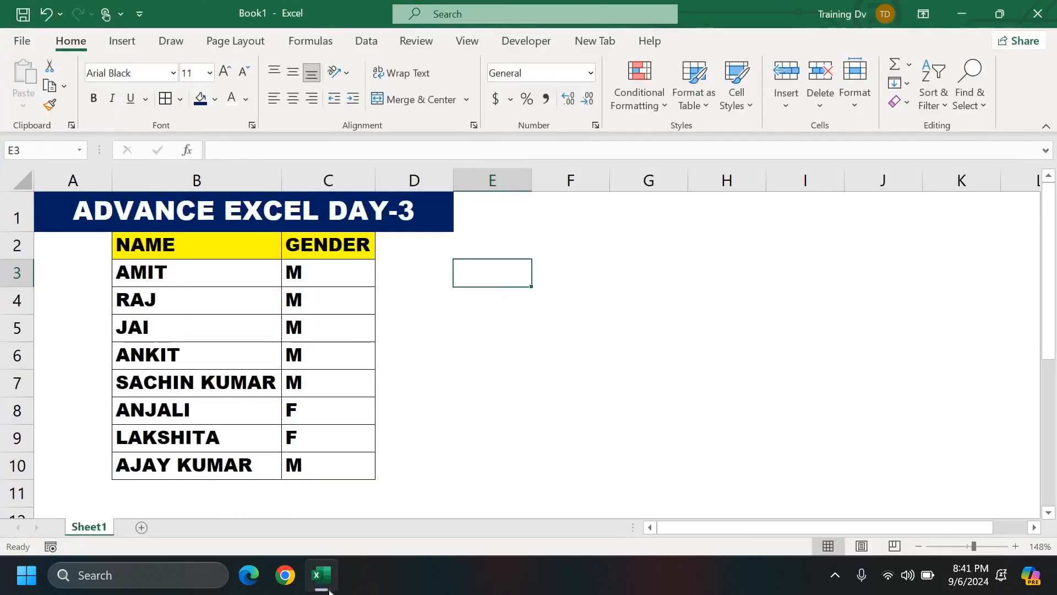
pyautogui.press('Left')
pyautogui.press('Left')
pyautogui.press('Left')
pyautogui.press('Up')
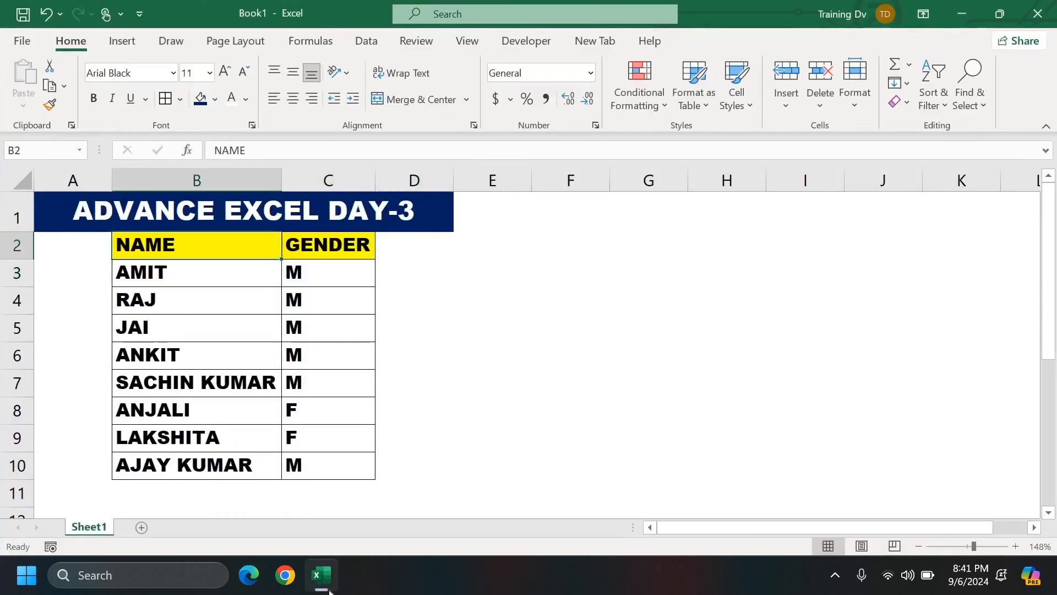
pyautogui.hotkey('shift', 'Down')
pyautogui.hotkey('shift', 'Down')
pyautogui.hotkey('shift', 'Down')
pyautogui.hotkey('shift', 'Down')
pyautogui.hotkey('shift', 'Down')
pyautogui.hotkey('shift', 'Down')
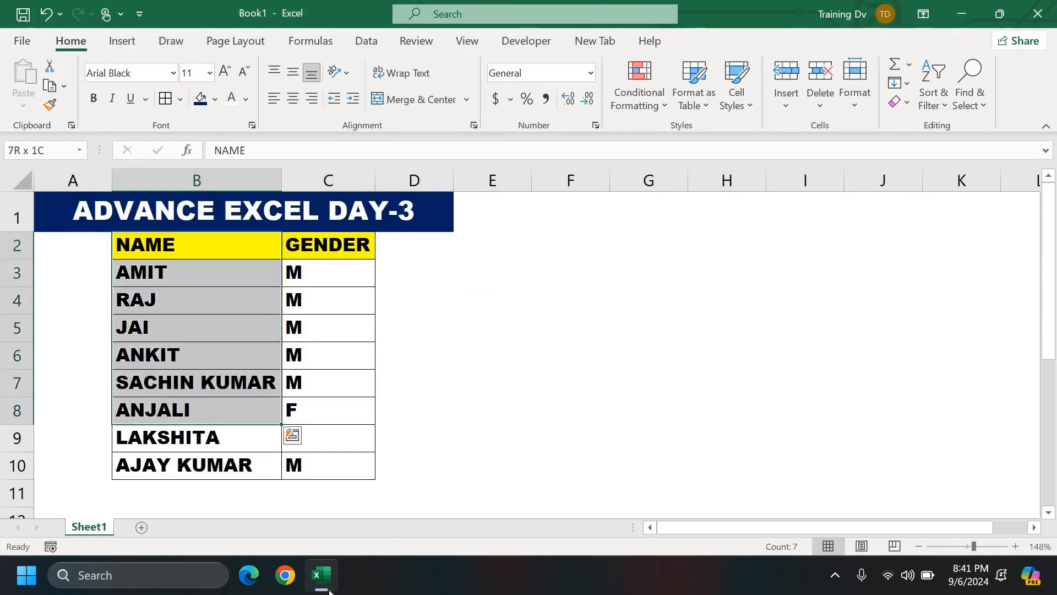
pyautogui.hotkey('shift', 'Down')
pyautogui.hotkey('shift', 'Down')
# Examine the GENDER column from C2 to C10
pyautogui.press('Right')
pyautogui.hotkey('shift', 'Down')
pyautogui.hotkey('shift', 'Down')
pyautogui.hotkey('shift', 'Down')
pyautogui.hotkey('shift', 'Down')
pyautogui.hotkey('shift', 'Down')
pyautogui.hotkey('shift', 'Down')
pyautogui.hotkey('shift', 'Down')
pyautogui.hotkey('shift', 'Down')
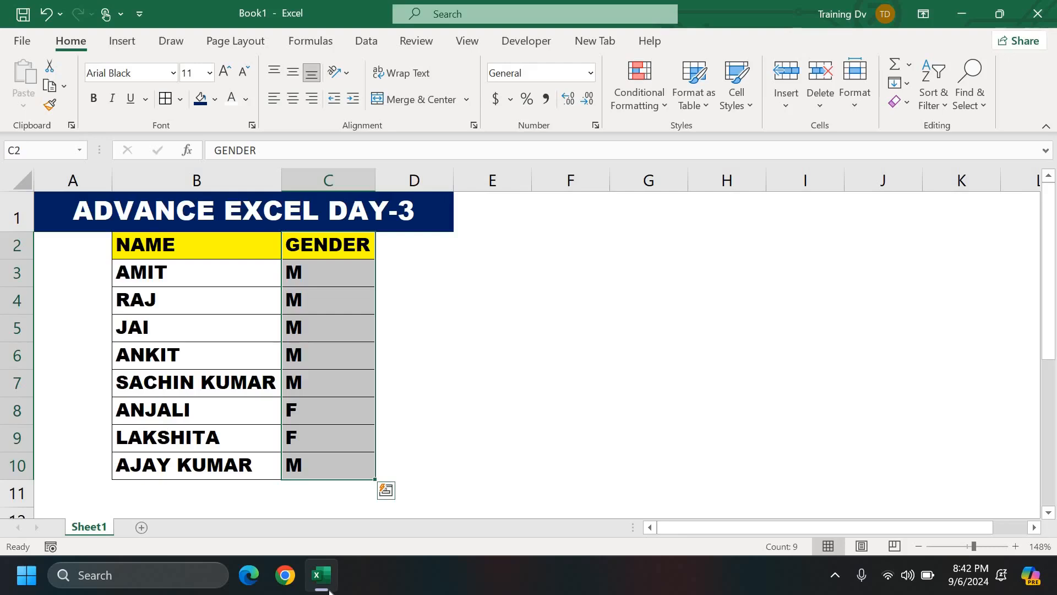
# Start an IF formula in F3 with the logical test C3="M"
pyautogui.press('Right')
pyautogui.press('Down')
pyautogui.press('Right')
pyautogui.press('Right')
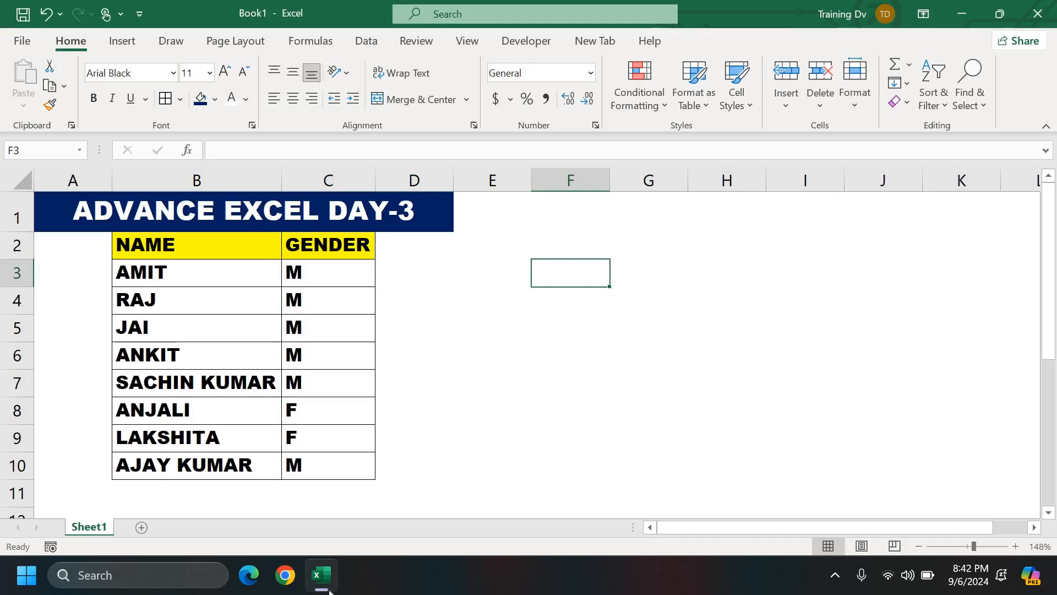
pyautogui.write('=IF(')
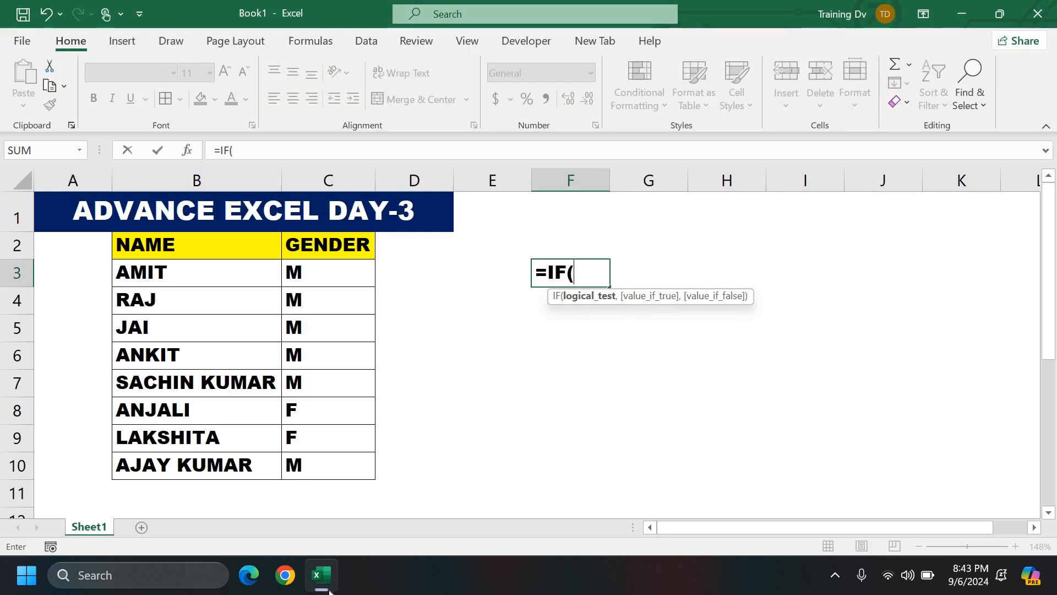
pyautogui.press('Left')
pyautogui.press('Left')
pyautogui.press('Left')
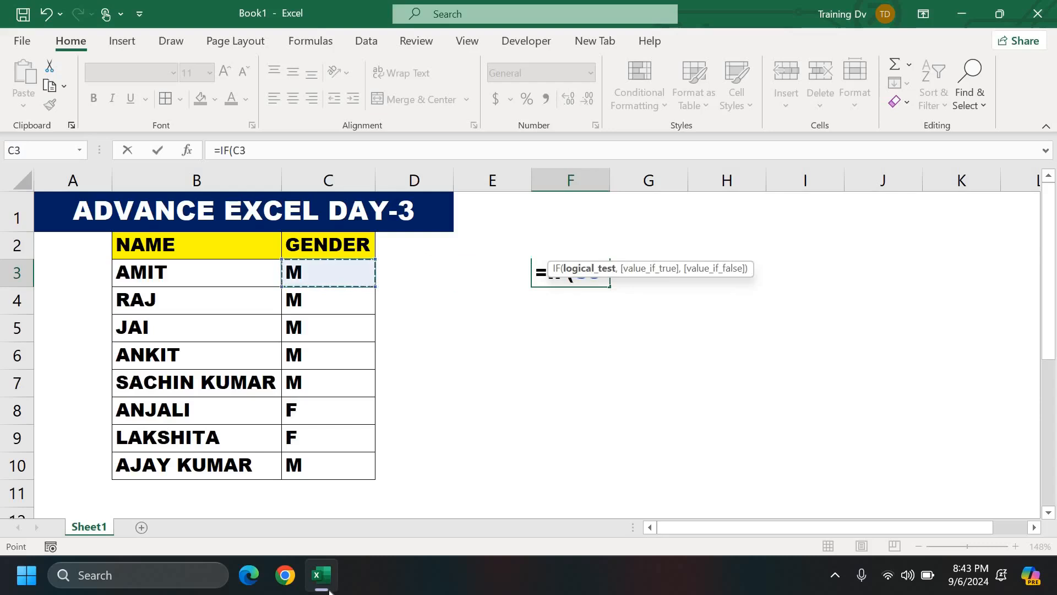
pyautogui.write('="')
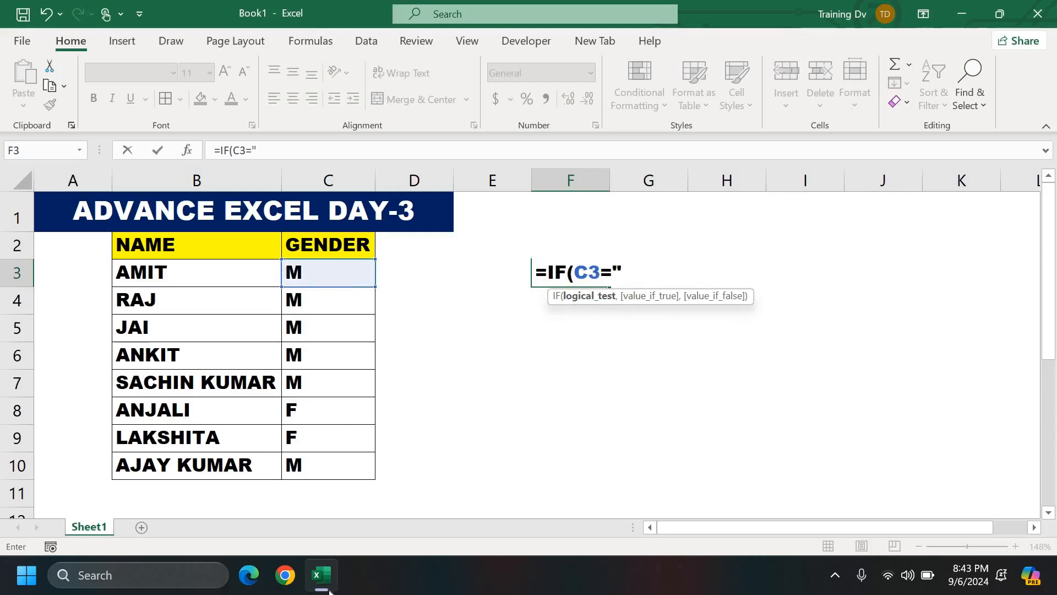
pyautogui.write('M"')
pyautogui.write(',')
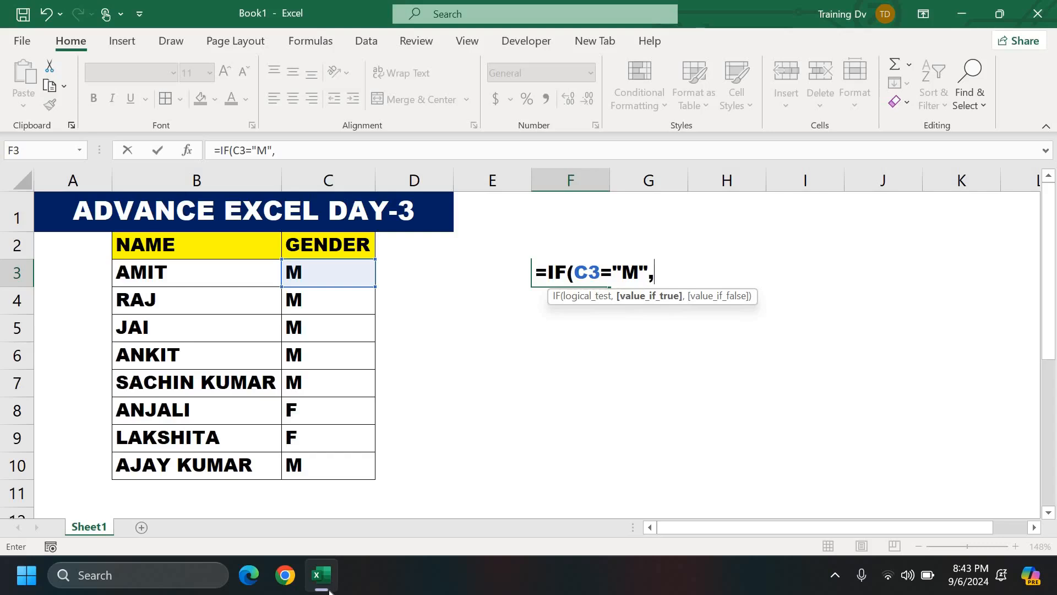
# Add CONCATENATE("MR. ",B3) as the value-if-true argument of the IF formula in F3
pyautogui.write('C')
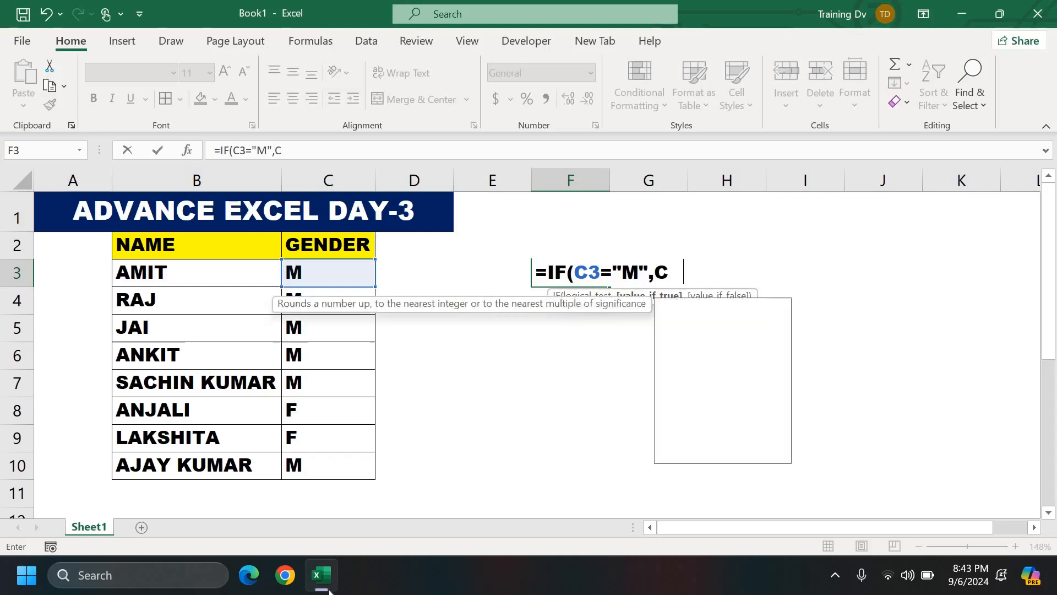
pyautogui.write('ONCAT(')
pyautogui.press('BackSpace')
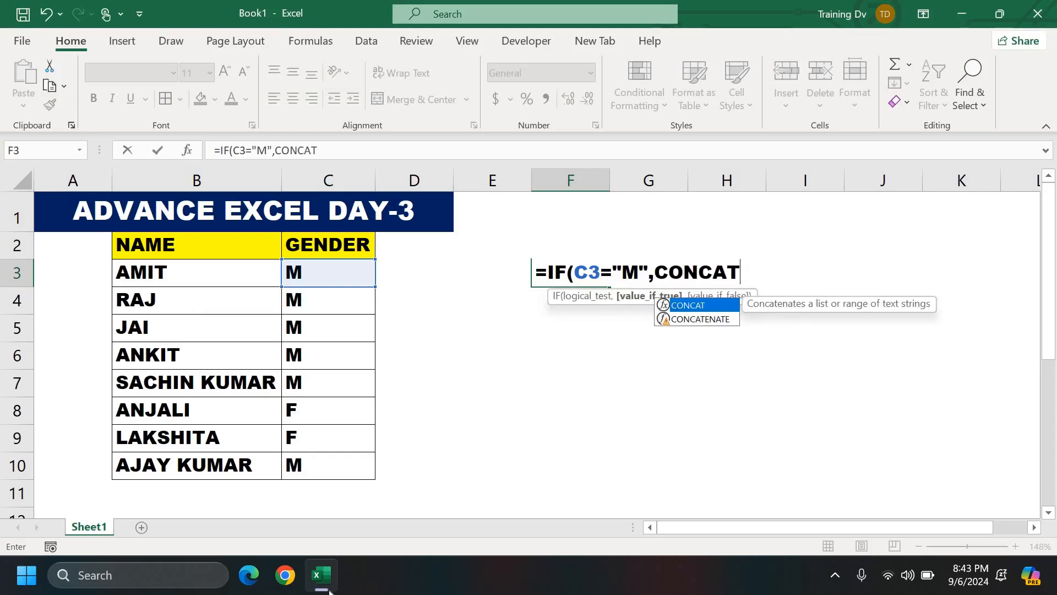
pyautogui.press('Down')
pyautogui.press('Tab')
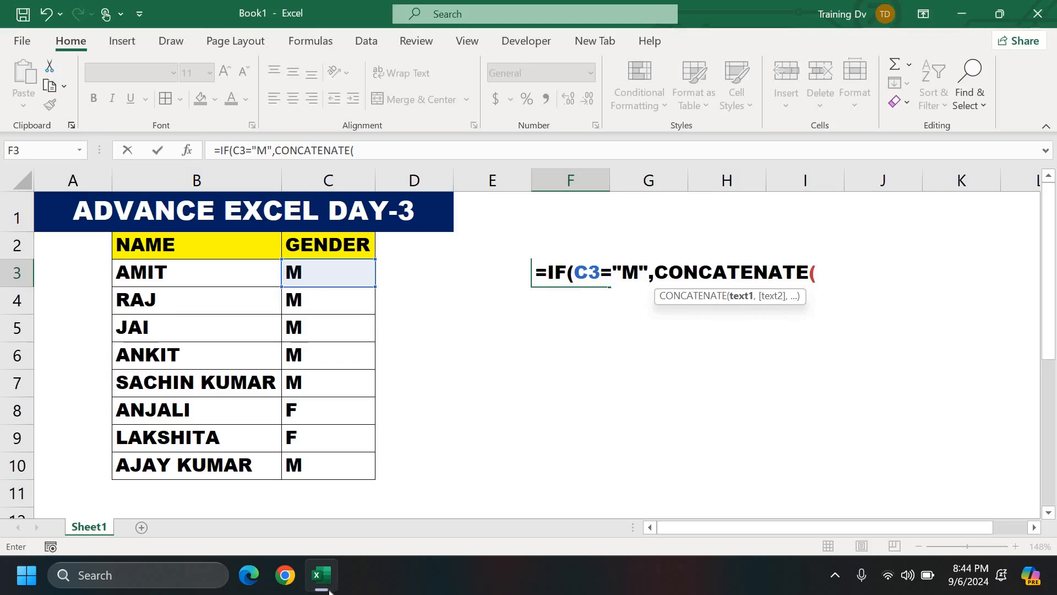
pyautogui.write('"MR')
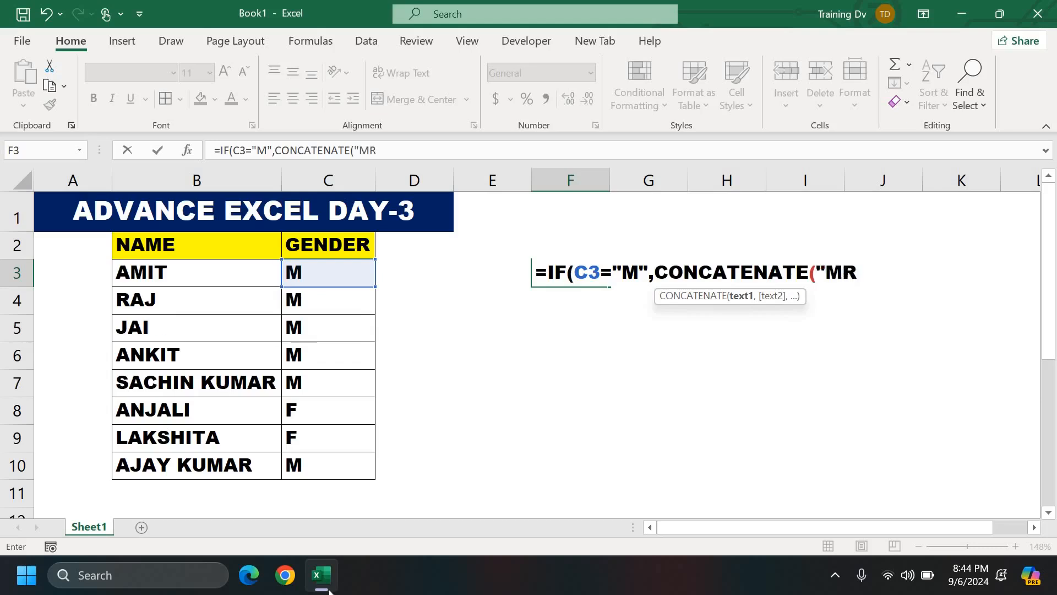
pyautogui.write('.')
pyautogui.press('BackSpace')
pyautogui.write('.')
pyautogui.press('BackSpace')
pyautogui.write('. ",')
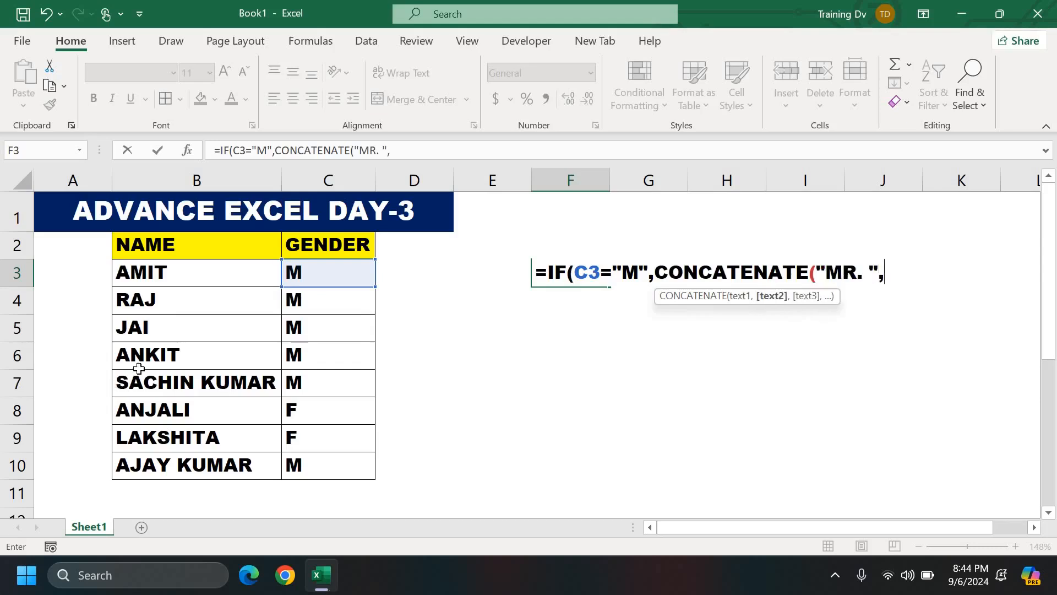
pyautogui.click(238, 276)
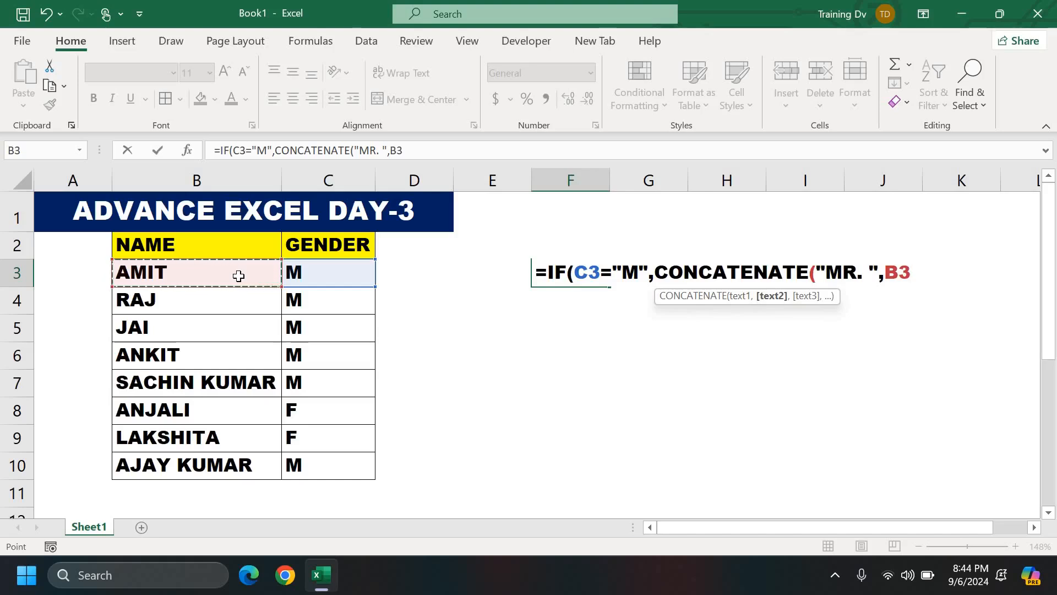
pyautogui.write(')')
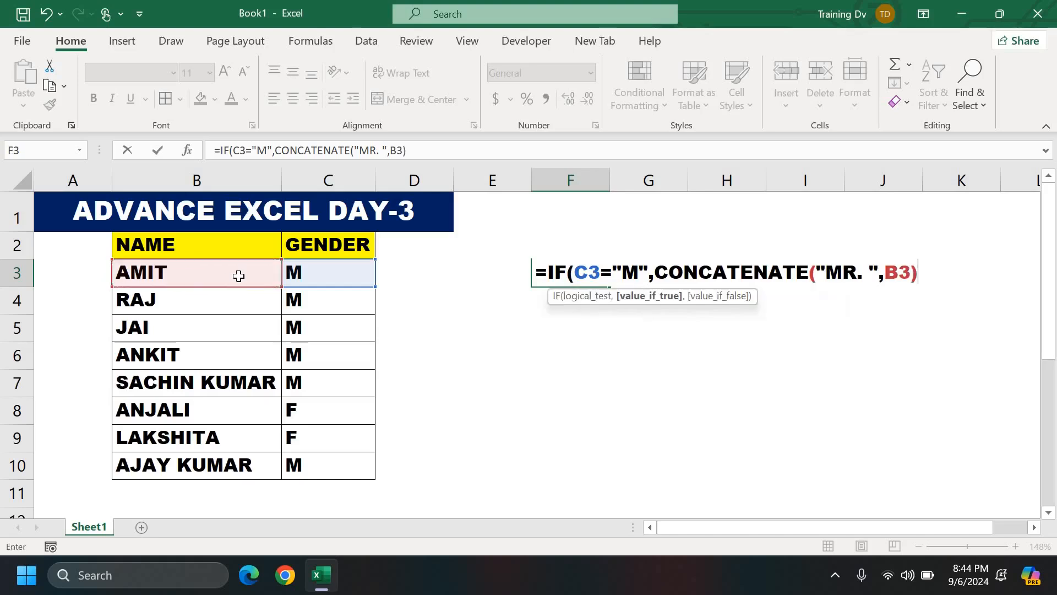
pyautogui.write(',')
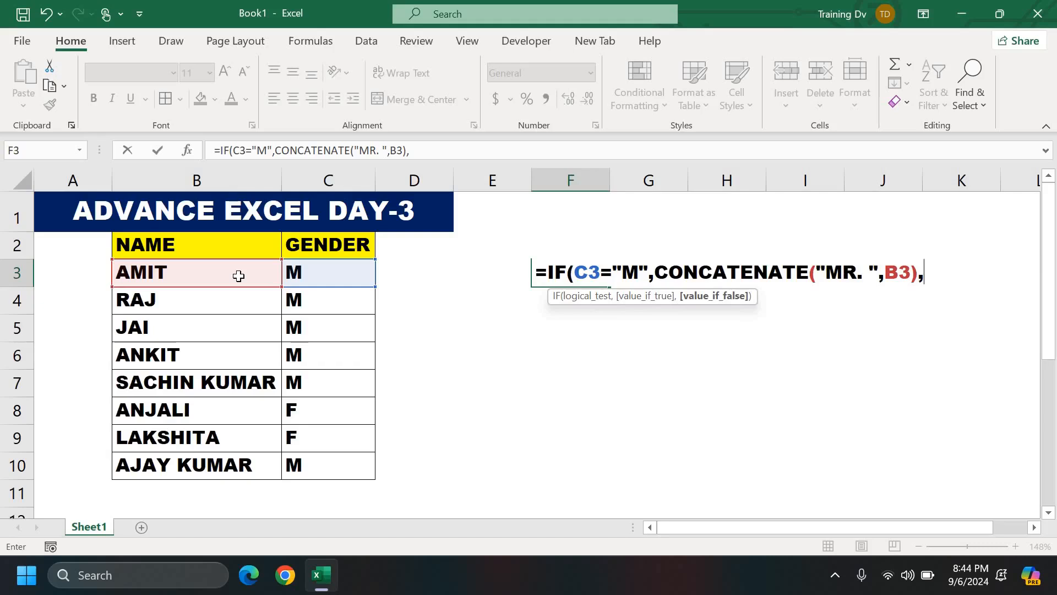
# Add CONCATENATE("MISS. ",B3) as the value-if-false argument and complete the IF formula in F3
pyautogui.write('CON')
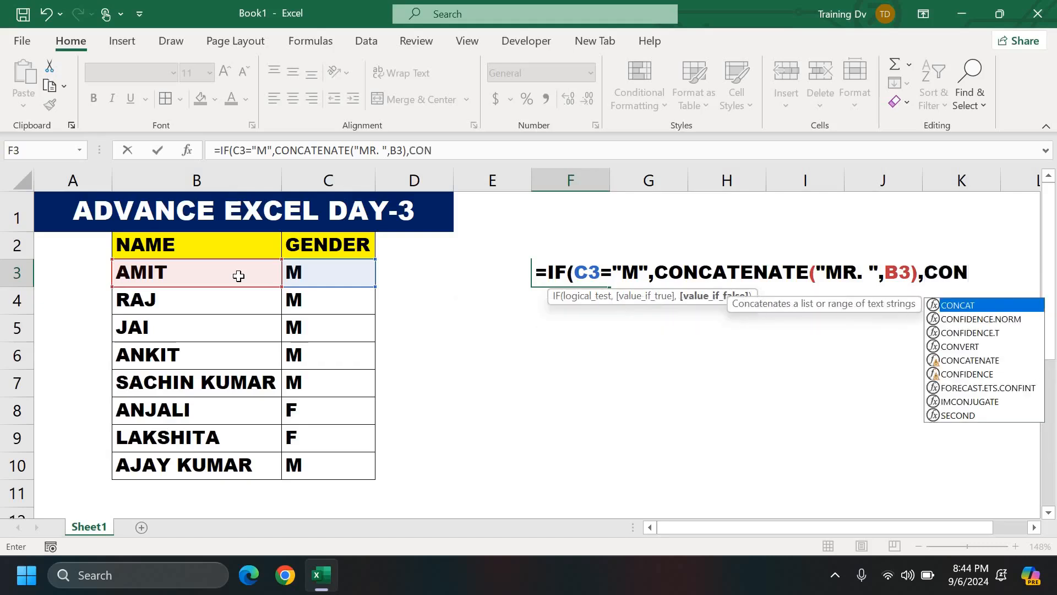
pyautogui.press('Down')
pyautogui.press('Down')
pyautogui.press('Down')
pyautogui.press('Down')
pyautogui.press('Tab')
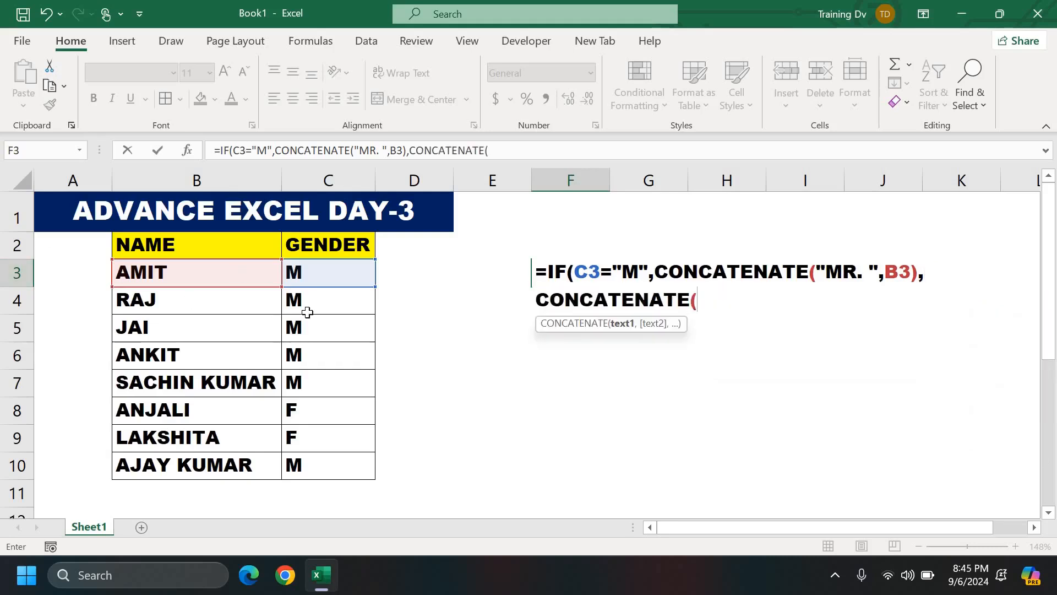
pyautogui.write('"MRS"')
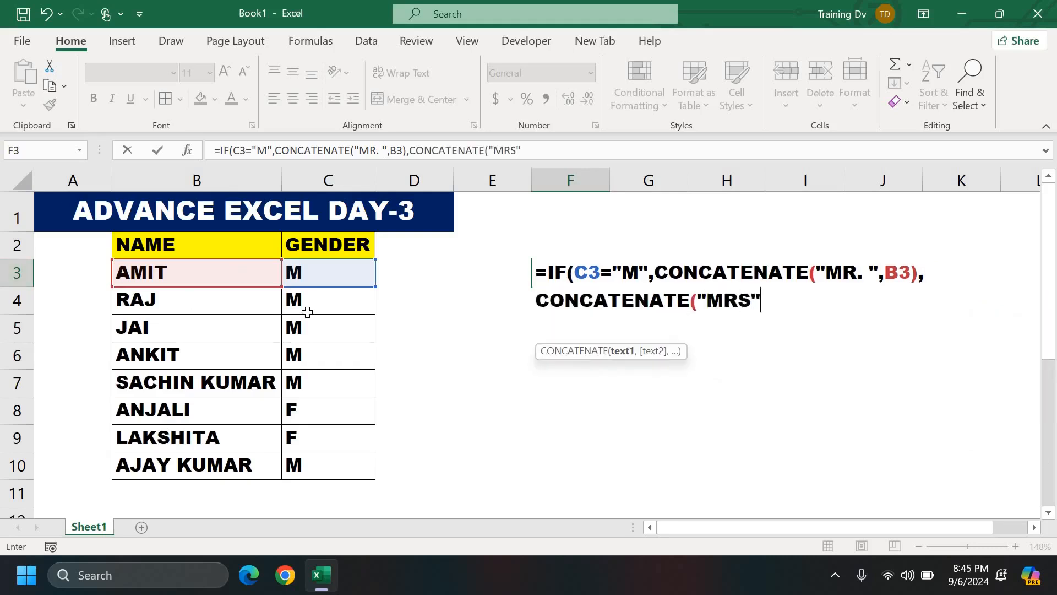
pyautogui.press('BackSpace')
pyautogui.press('BackSpace')
pyautogui.press('BackSpace')
pyautogui.write('ISS"')
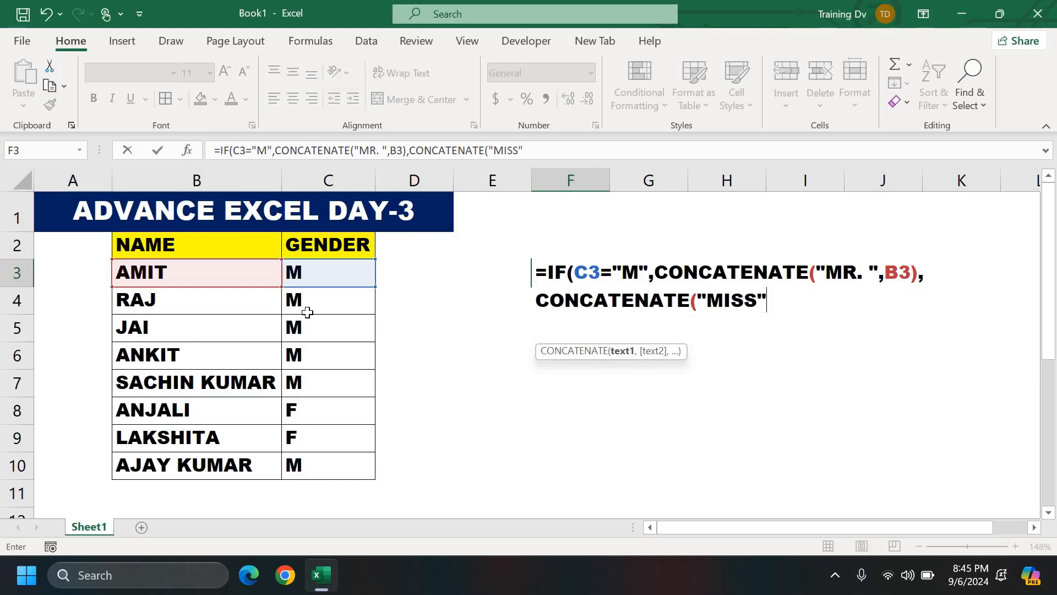
pyautogui.press('BackSpace')
pyautogui.write('. ",')
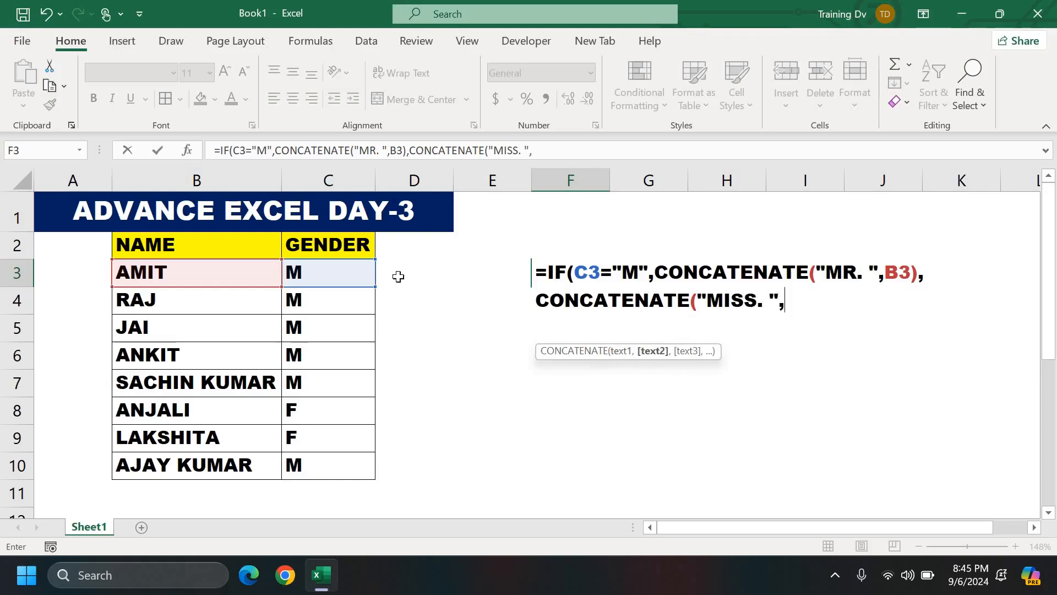
pyautogui.click(255, 271)
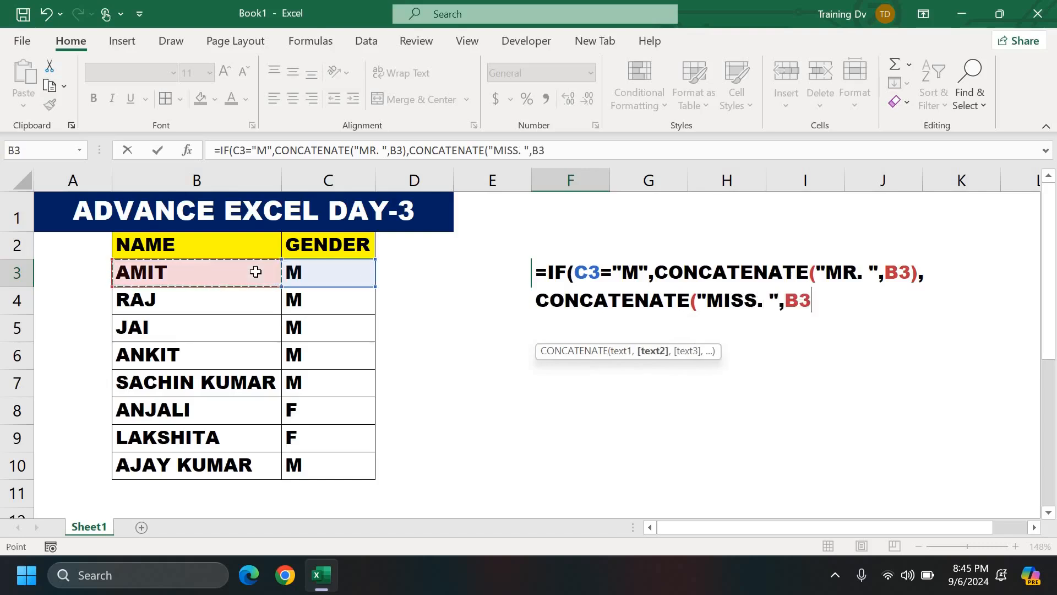
pyautogui.write(')')
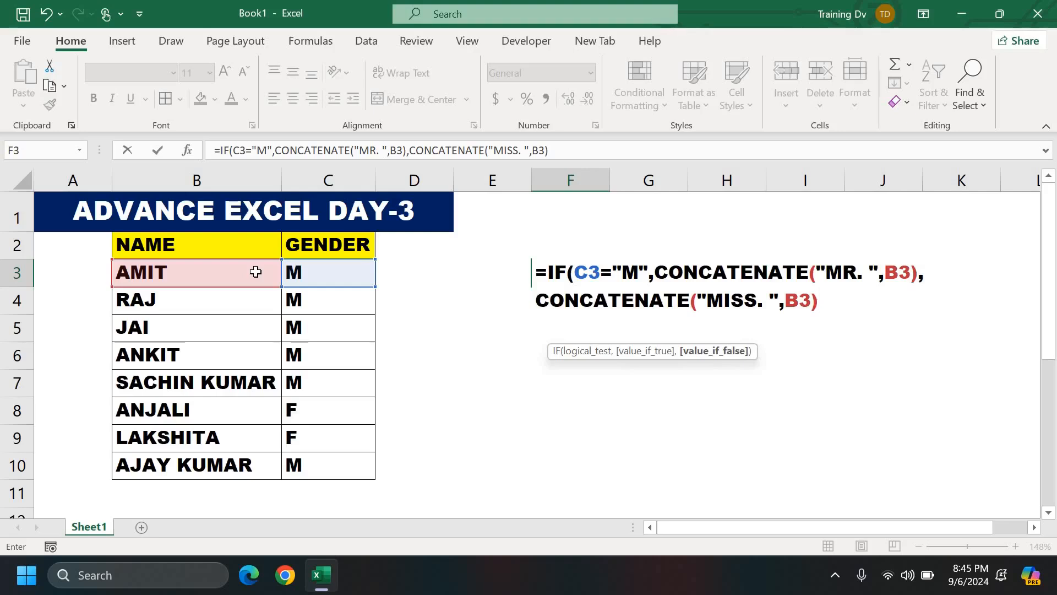
pyautogui.write(')')
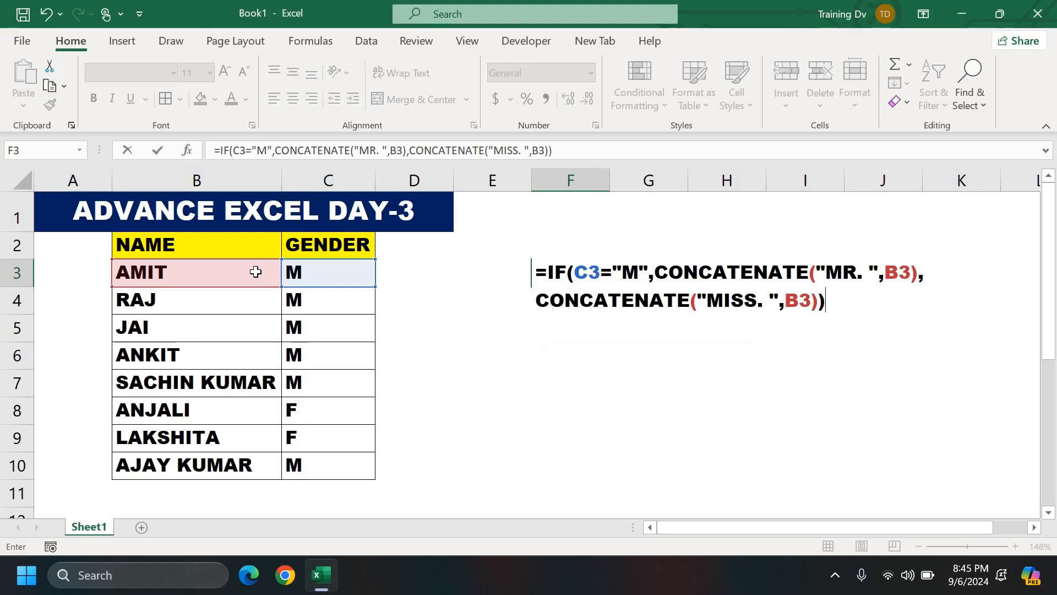
pyautogui.press('Return')
# Fill the formula from F3 down through F10
pyautogui.press('Up')
pyautogui.hotkey('shift', 'Down')
pyautogui.hotkey('shift', 'Down')
pyautogui.hotkey('shift', 'Down')
pyautogui.hotkey('shift', 'Down')
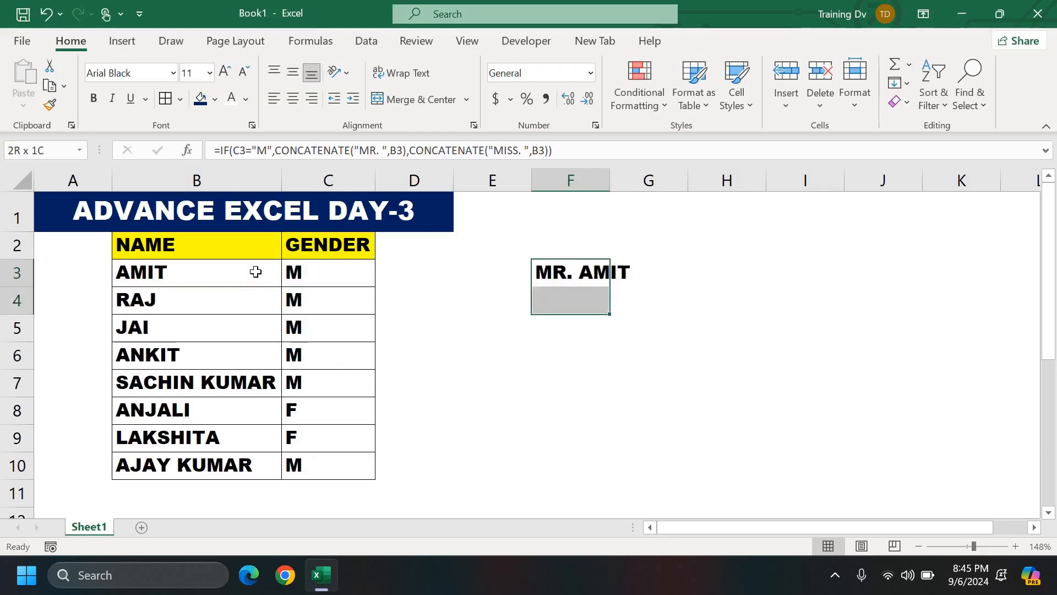
pyautogui.hotkey('shift', 'Down')
pyautogui.hotkey('shift', 'Down')
pyautogui.hotkey('shift', 'Down')
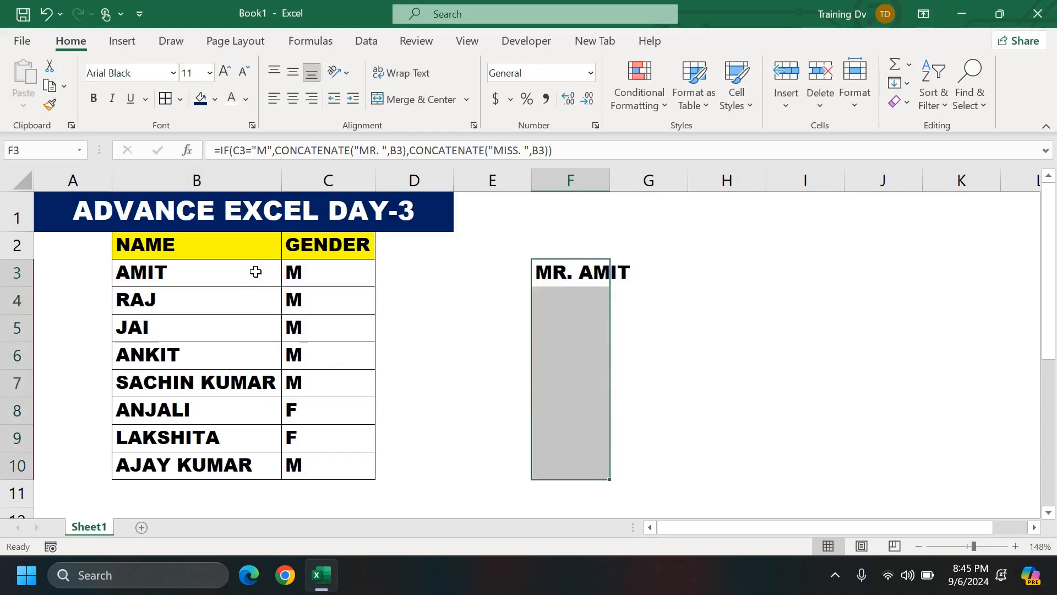
pyautogui.hotkey('ctrl', 'd')
# AutoFit the width of column F to the filled titles and names
pyautogui.hotkey('alt', 'o')
pyautogui.press('c')
pyautogui.press('a')
pyautogui.press('Right')
pyautogui.press('Right')
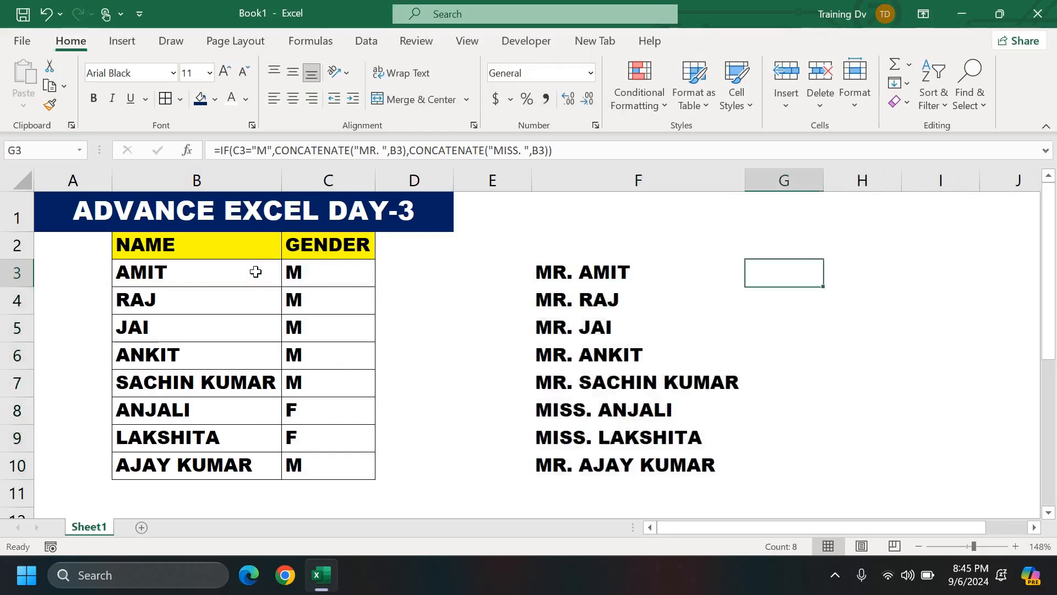
# Open the IF formula in F3 in the cell to review its arguments
pyautogui.press('Right')
pyautogui.press('Right')
pyautogui.press('Right')
pyautogui.press('Left')
pyautogui.press('Left')
pyautogui.press('Left')
pyautogui.press('Left')
pyautogui.press('Left')
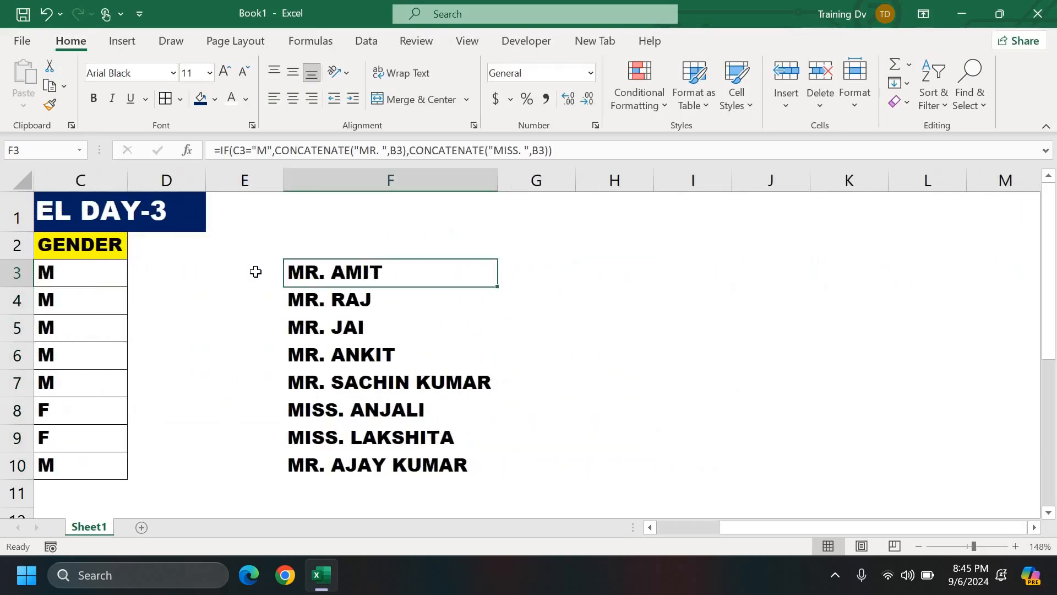
pyautogui.doubleClick(322, 272)
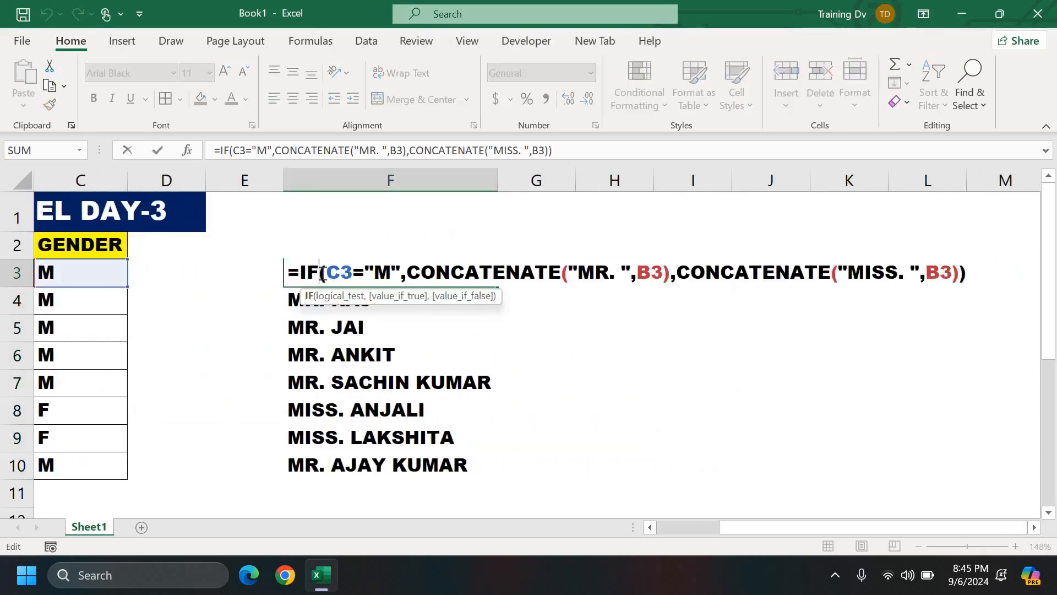